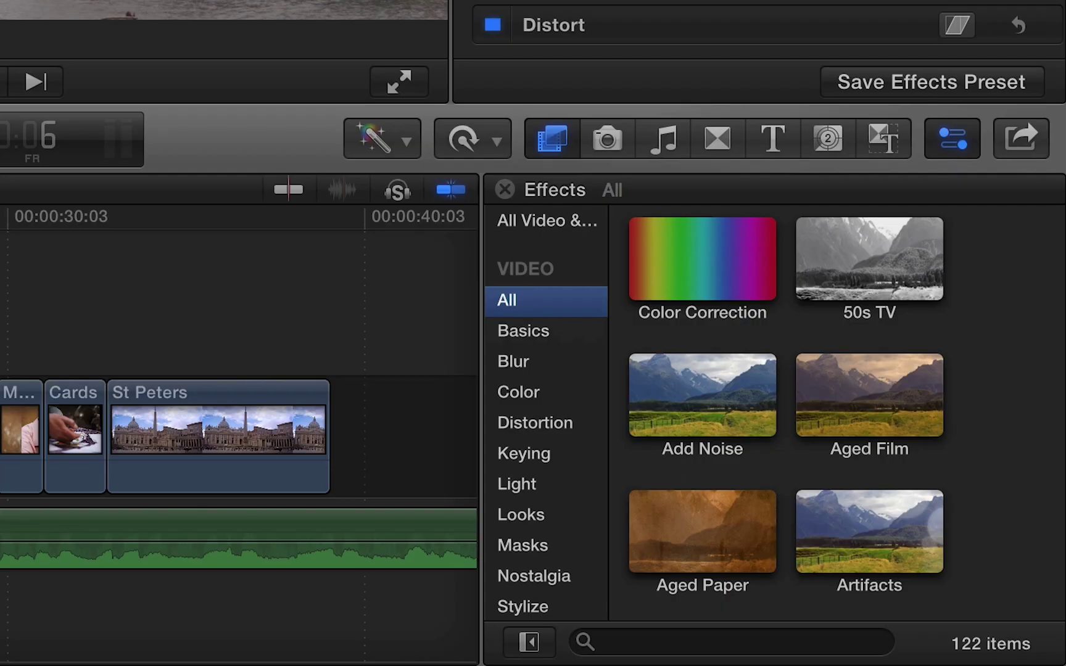
Browse the basic, blur and colour effect categories in the Effects browser.
{"action": "left_click", "coordinate": [523, 331]}
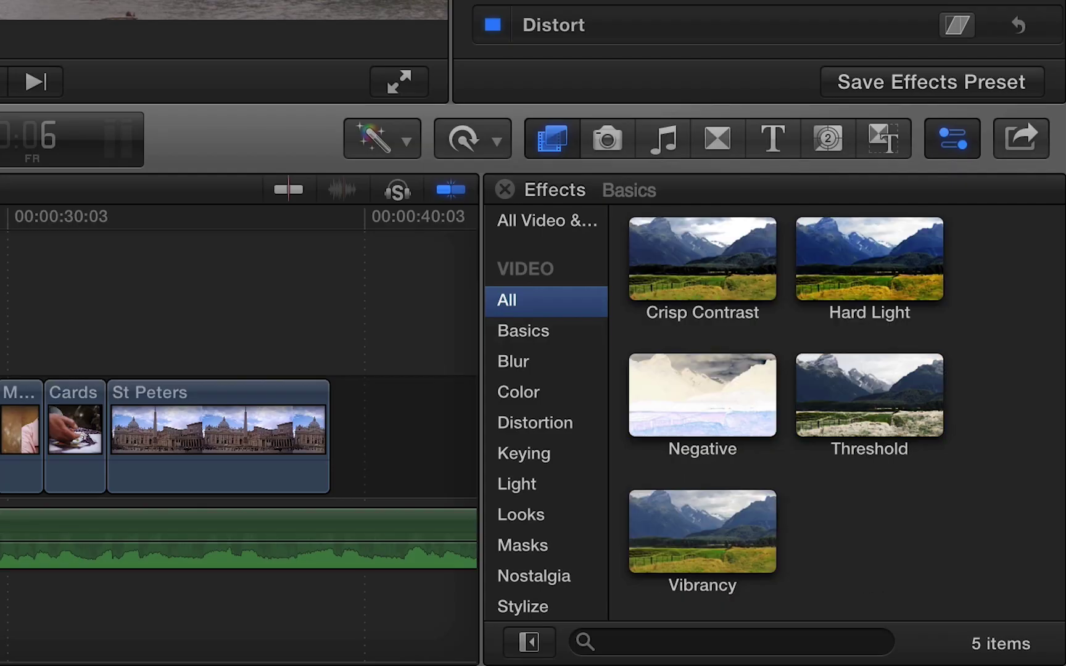
{"action": "left_click", "coordinate": [514, 362]}
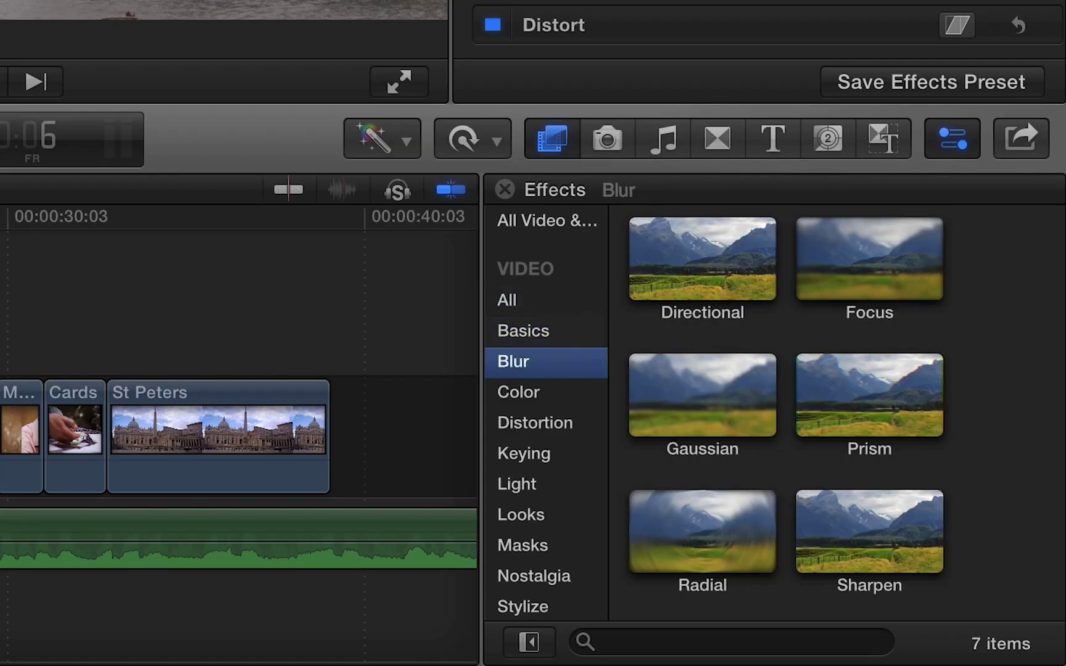
{"action": "left_click", "coordinate": [518, 392]}
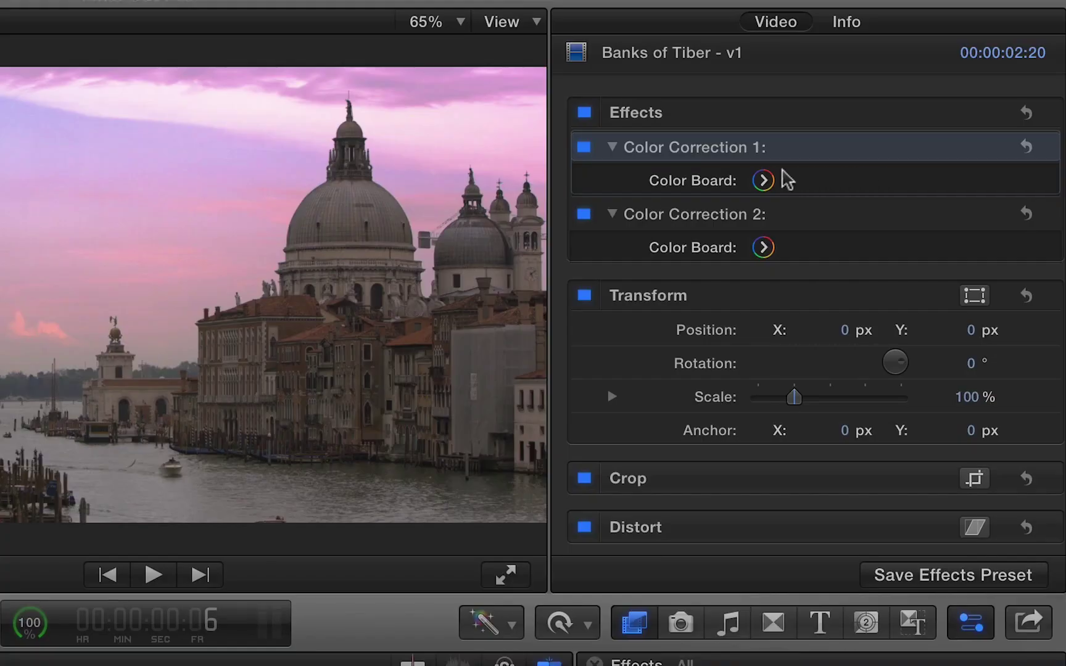
Give Color Correction 1 a slight green global tint (112°, 5%) and pull the shadows down.
{"action": "left_click", "coordinate": [763, 179]}
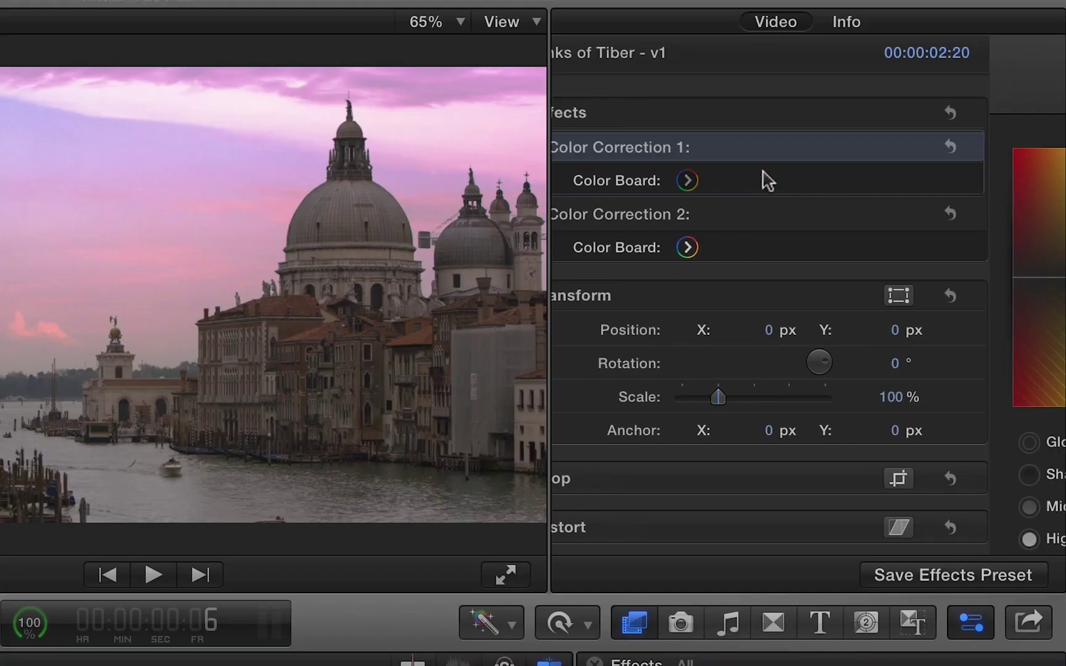
{"action": "left_click_drag", "start_coordinate": [715, 279], "coordinate": [719, 272]}
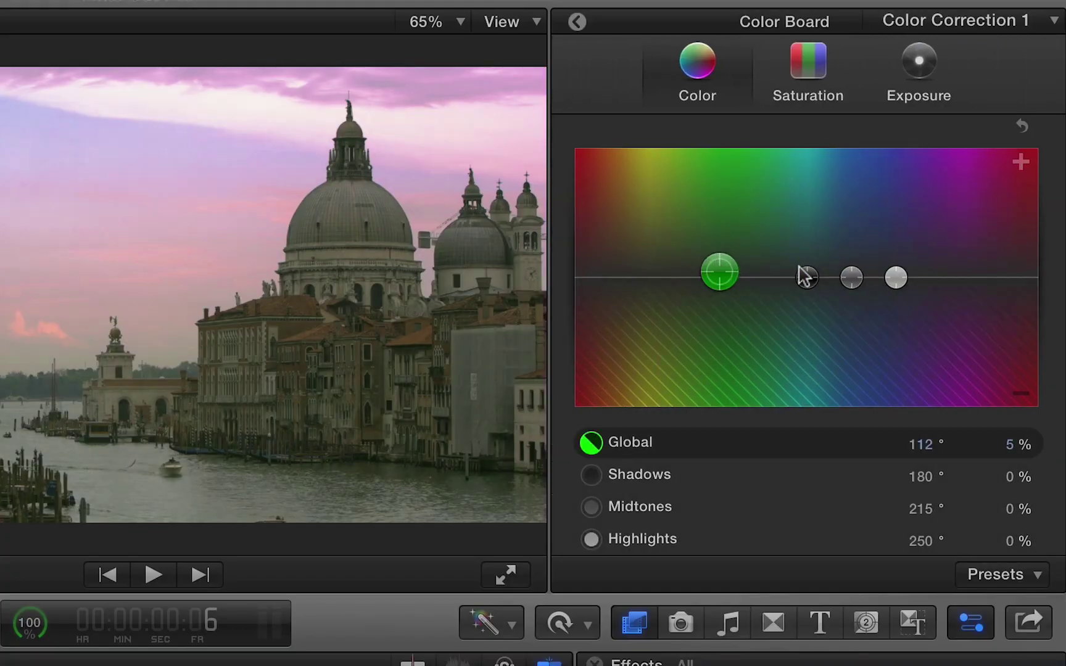
{"action": "left_click_drag", "start_coordinate": [805, 276], "coordinate": [855, 274]}
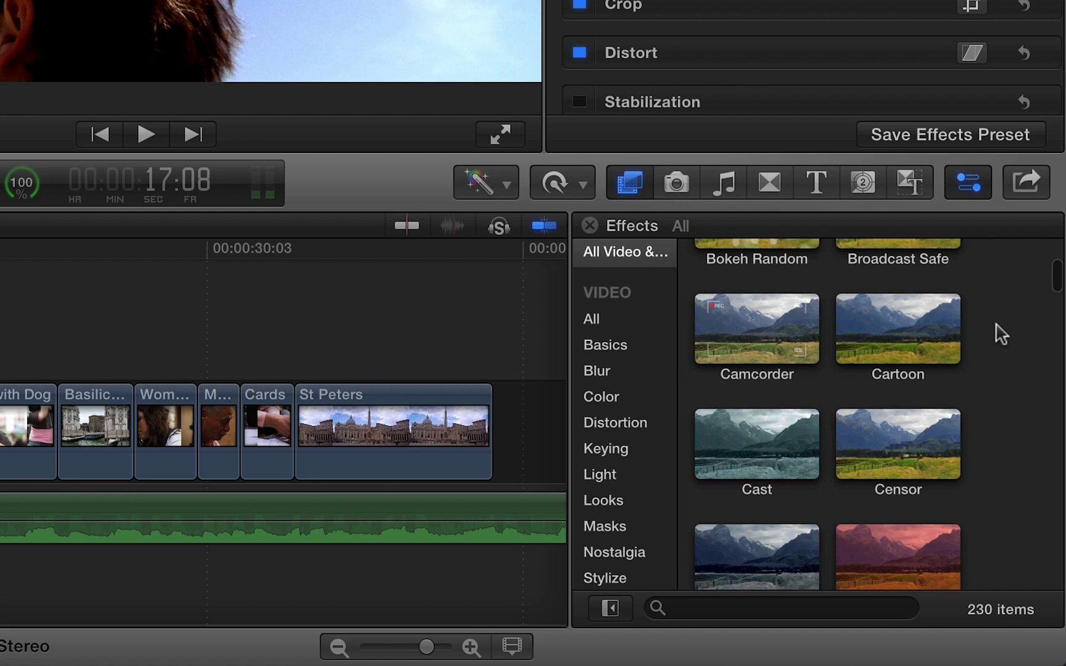
Scroll the effects list and apply an effect to a timeline clip.
{"action": "scroll", "coordinate": [1027, 471], "scroll_direction": "down", "scroll_amount": 2}
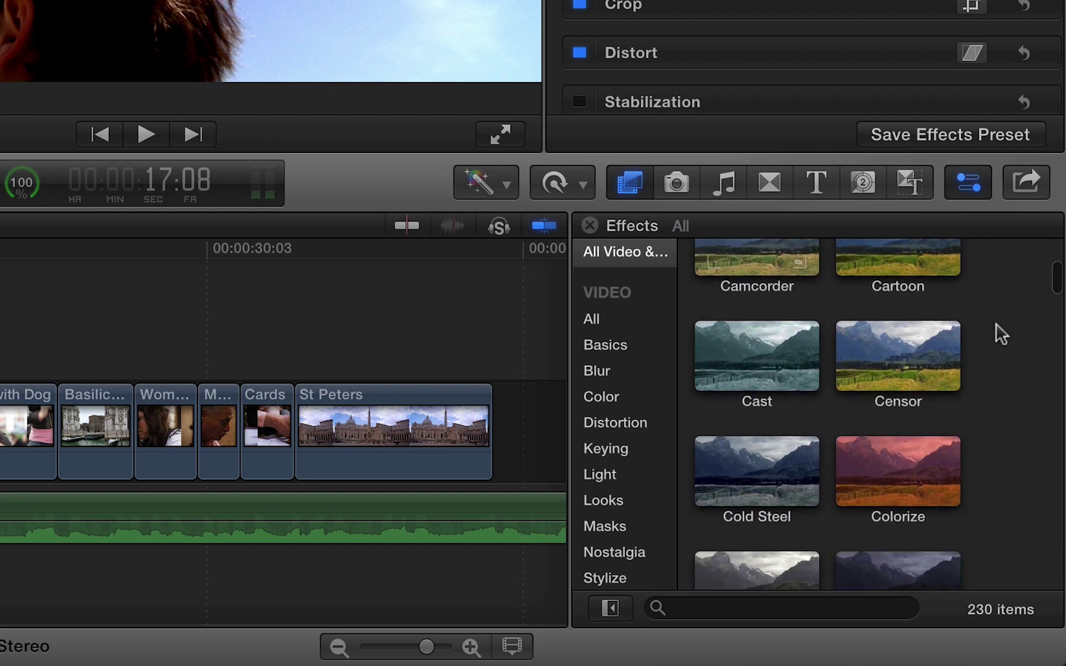
{"action": "scroll", "coordinate": [1000, 334], "scroll_direction": "down", "scroll_amount": 3}
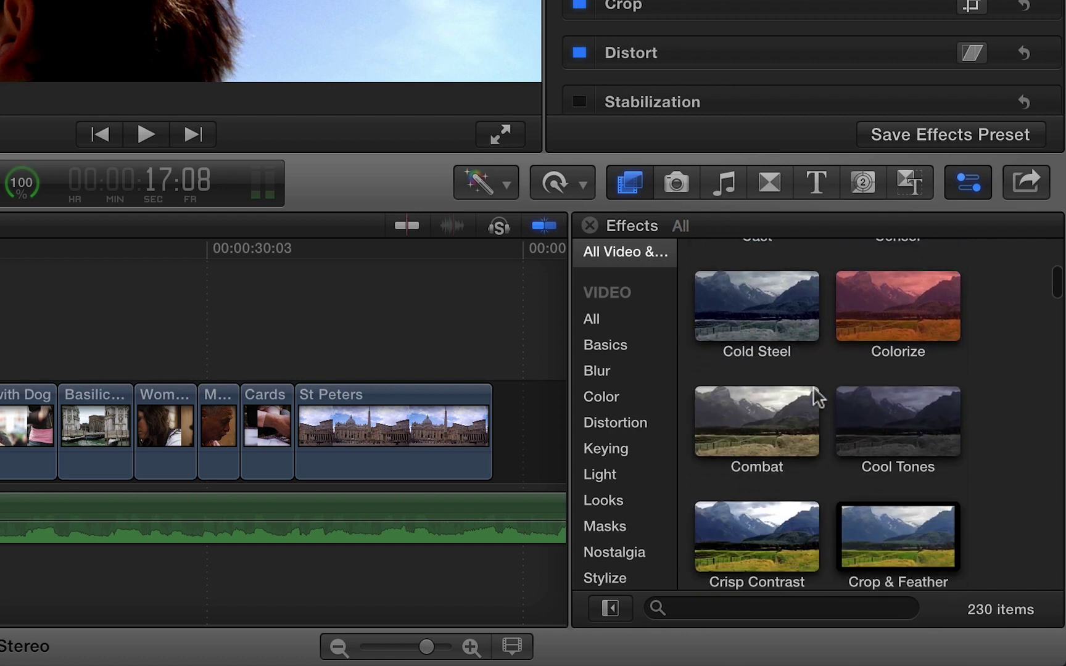
{"action": "left_click_drag", "start_coordinate": [817, 398], "coordinate": [37, 432]}
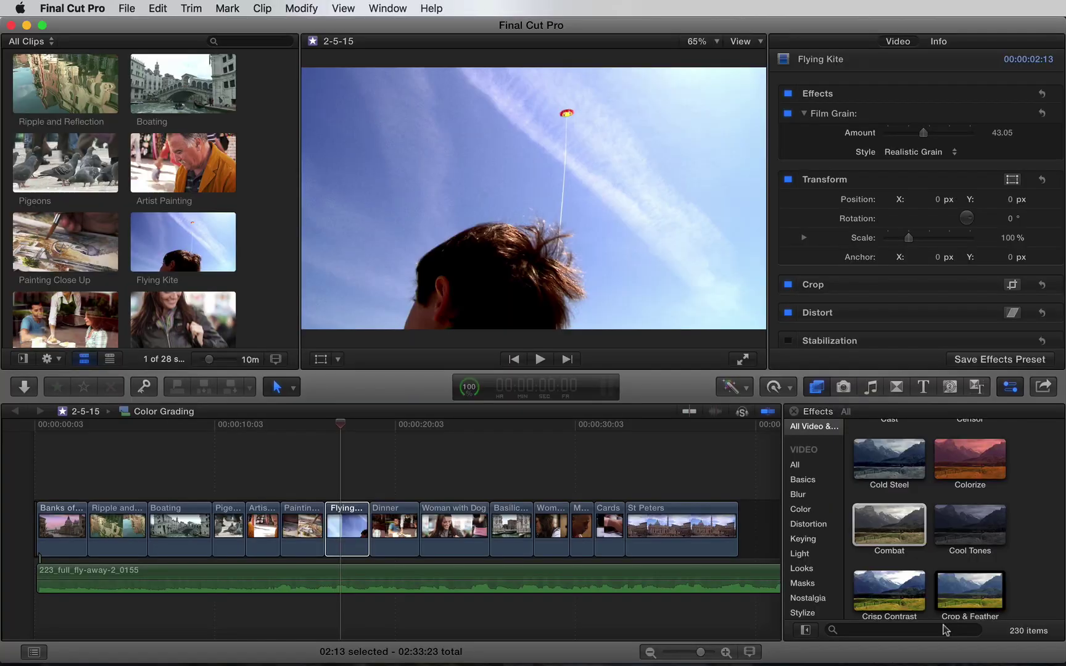
Search effects for 'color co' and add Color Correction to the Flying Kite clip.
{"action": "left_click", "coordinate": [855, 608]}
{"action": "type", "text": "col"}
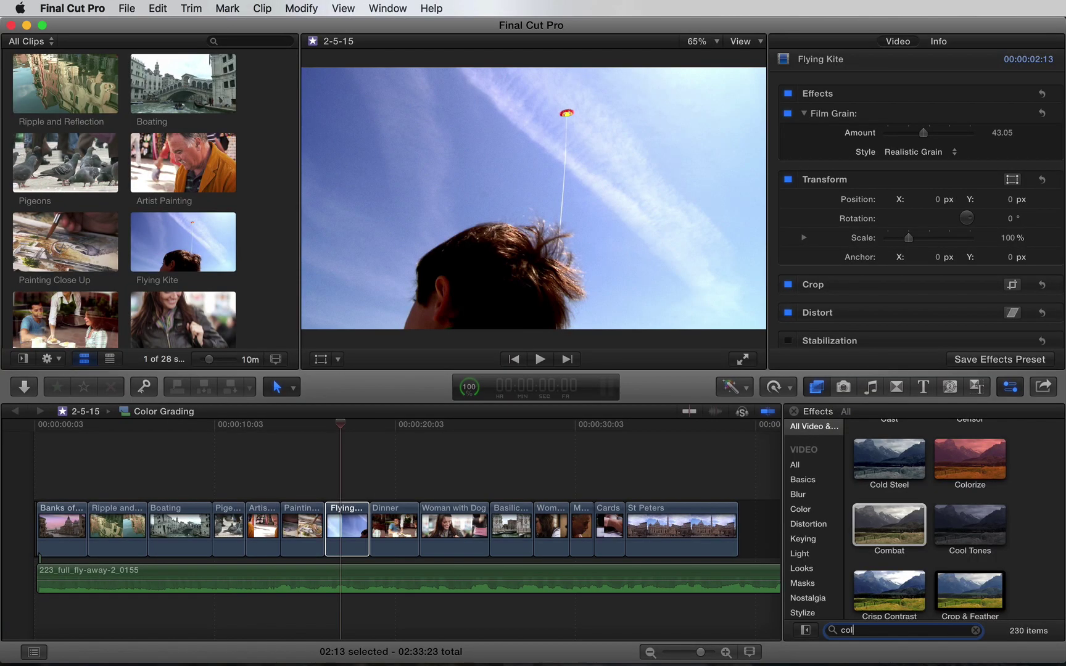
{"action": "type", "text": "or co"}
{"action": "left_click_drag", "start_coordinate": [902, 443], "coordinate": [360, 512]}
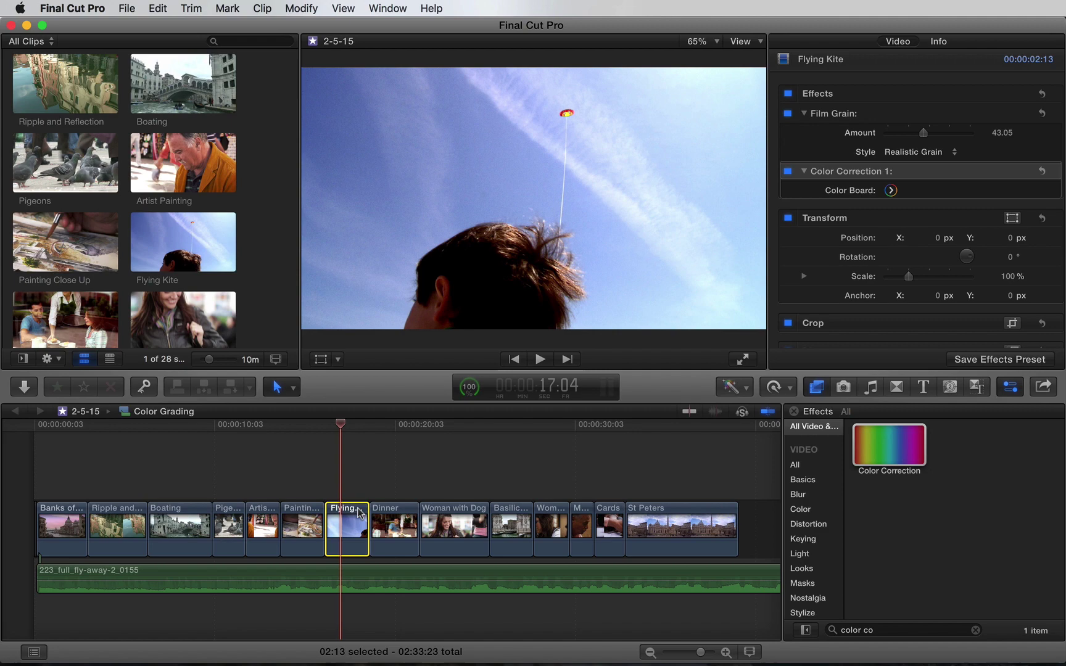
{"action": "left_click", "coordinate": [891, 191]}
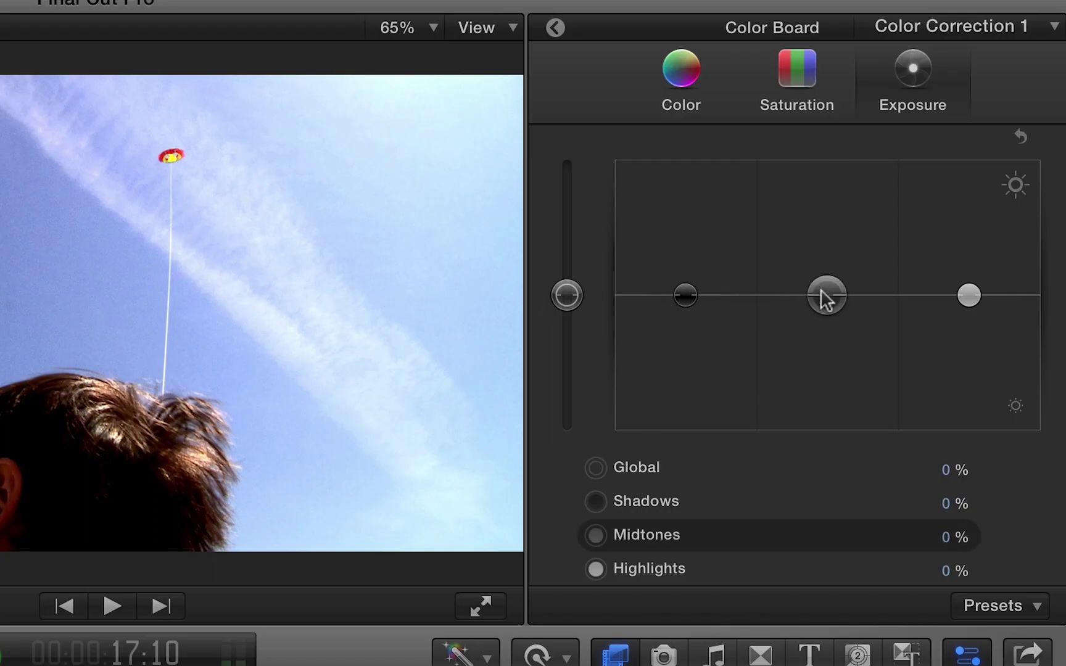
Set Flying Kite's exposure to shadows 21%, midtones -27% and highlights -14%.
{"action": "left_click_drag", "start_coordinate": [821, 290], "coordinate": [817, 326]}
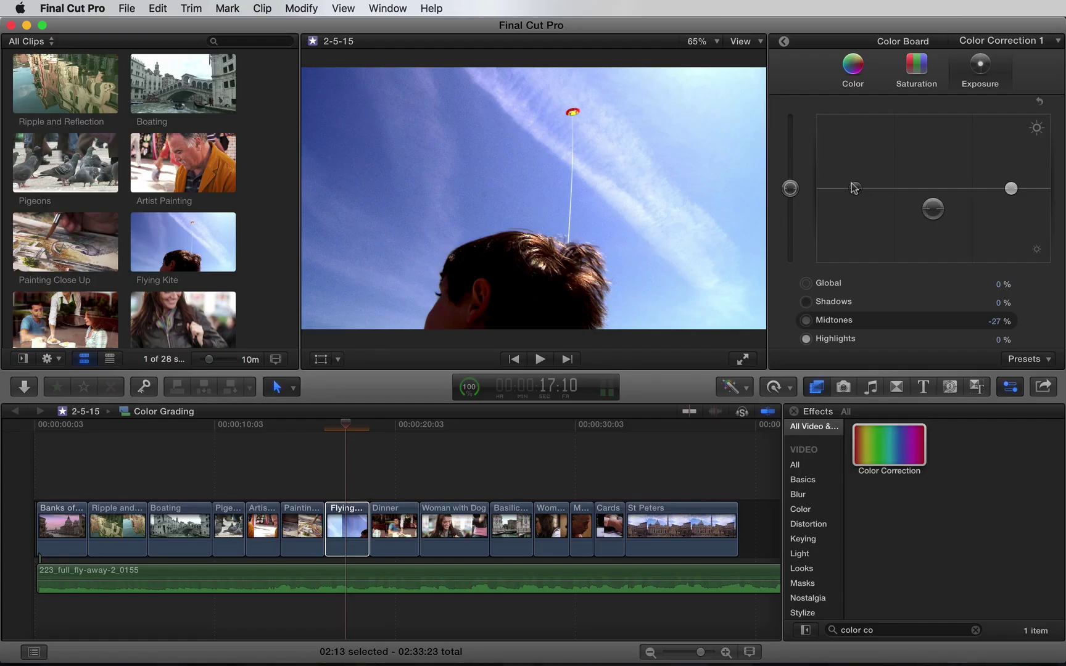
{"action": "left_click_drag", "start_coordinate": [855, 188], "coordinate": [854, 175]}
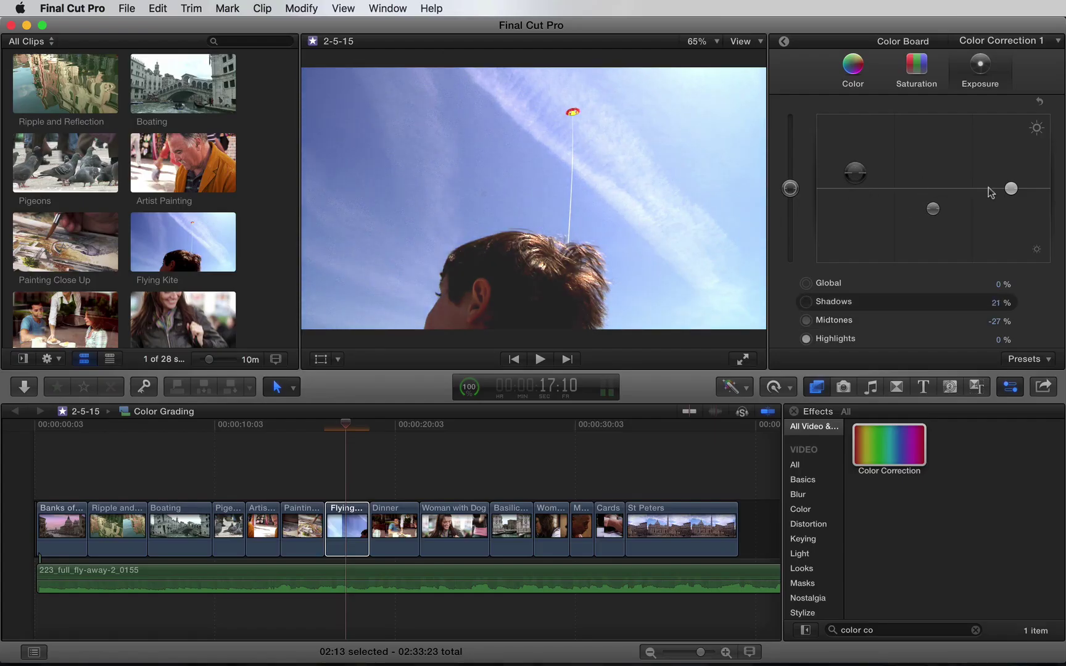
{"action": "left_click_drag", "start_coordinate": [1011, 188], "coordinate": [1008, 199]}
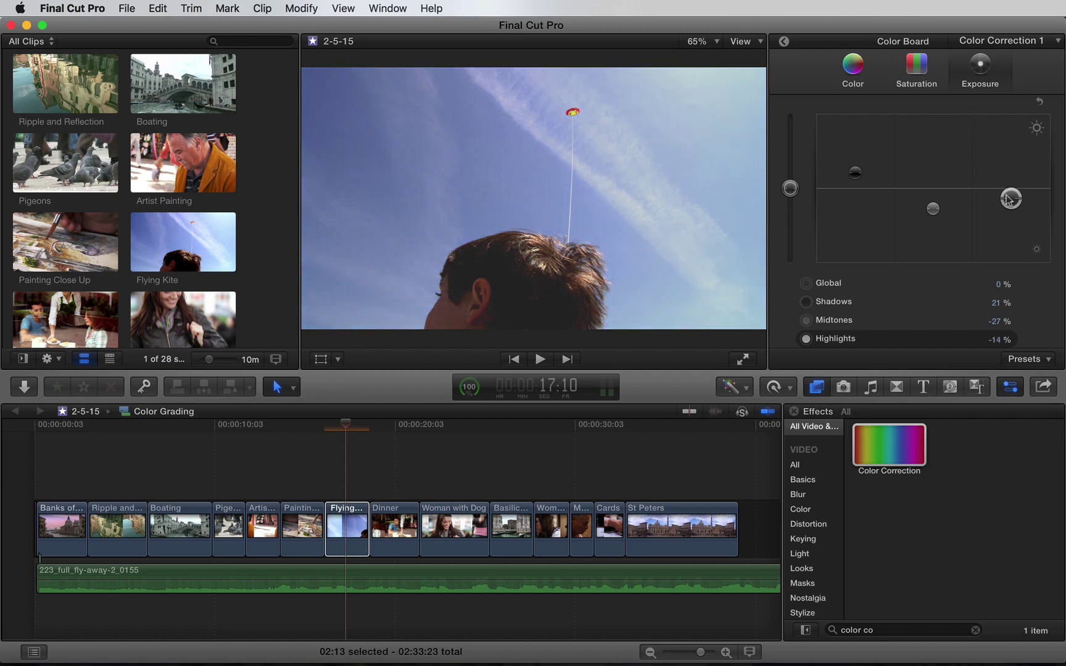
{"action": "left_click", "coordinate": [853, 65]}
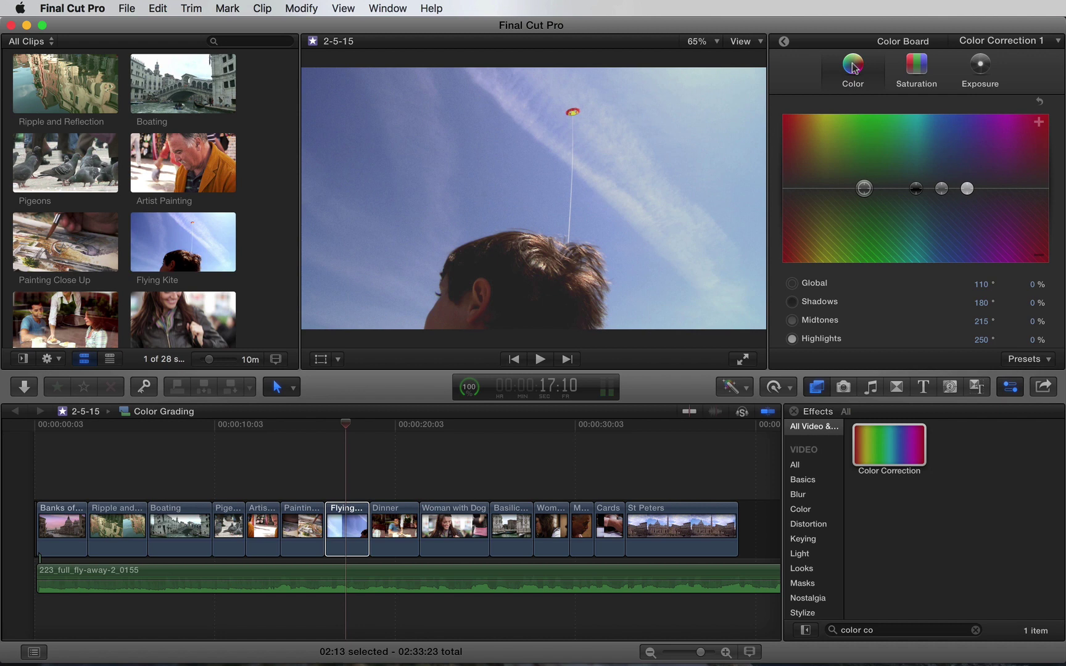
Tint Flying Kite's shadows blue to 224° at 12%.
{"action": "left_click", "coordinate": [916, 189]}
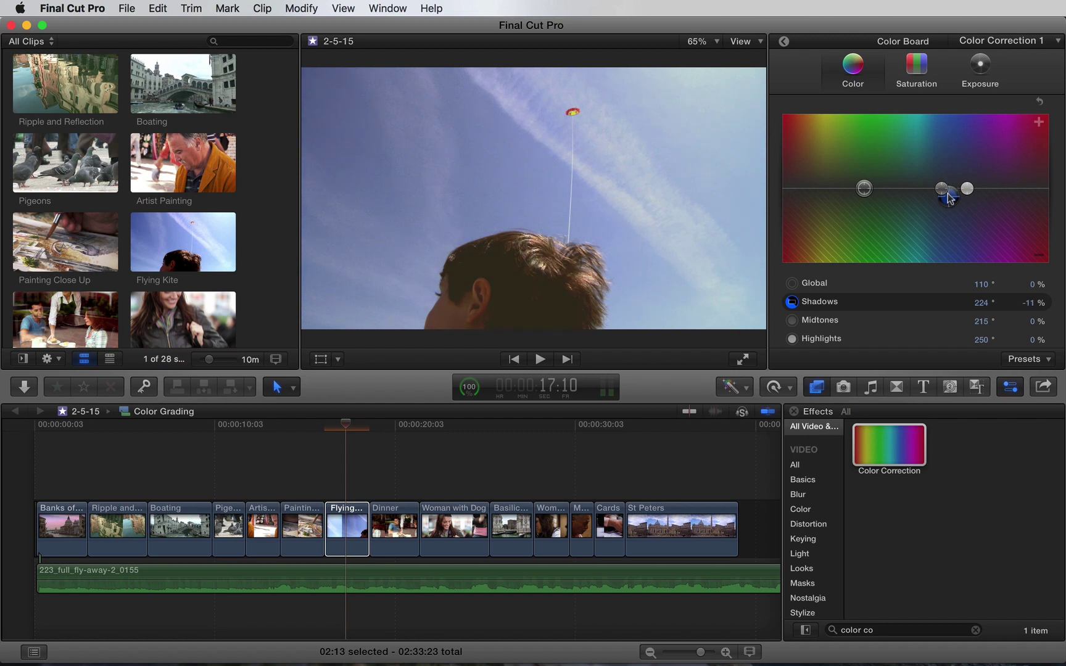
{"action": "left_click_drag", "start_coordinate": [948, 198], "coordinate": [948, 179]}
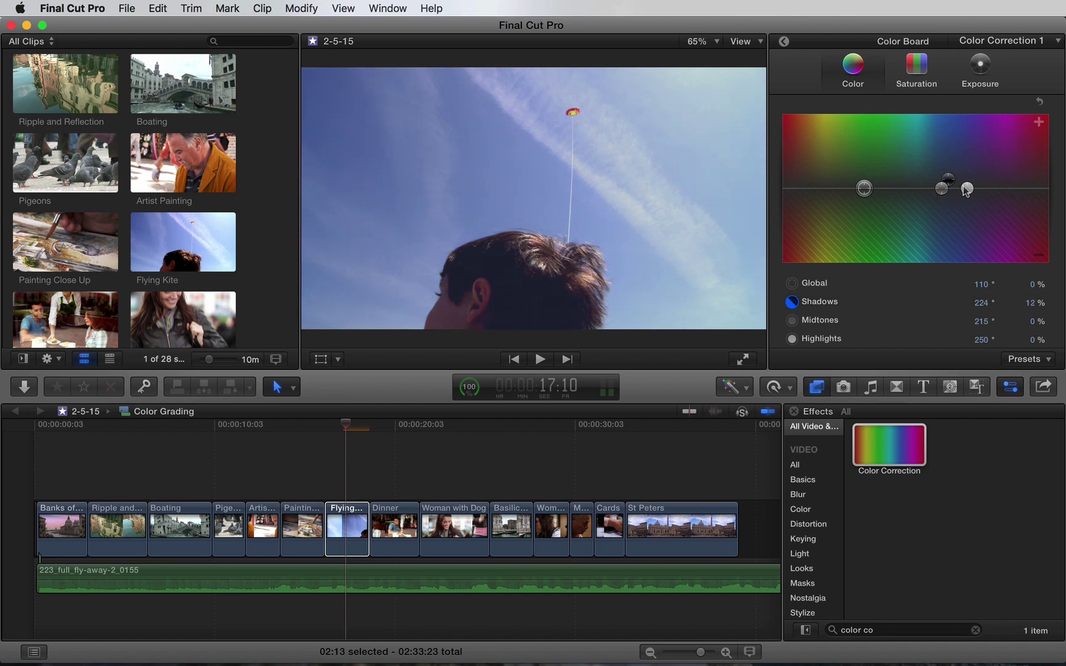
{"action": "left_click", "coordinate": [966, 188]}
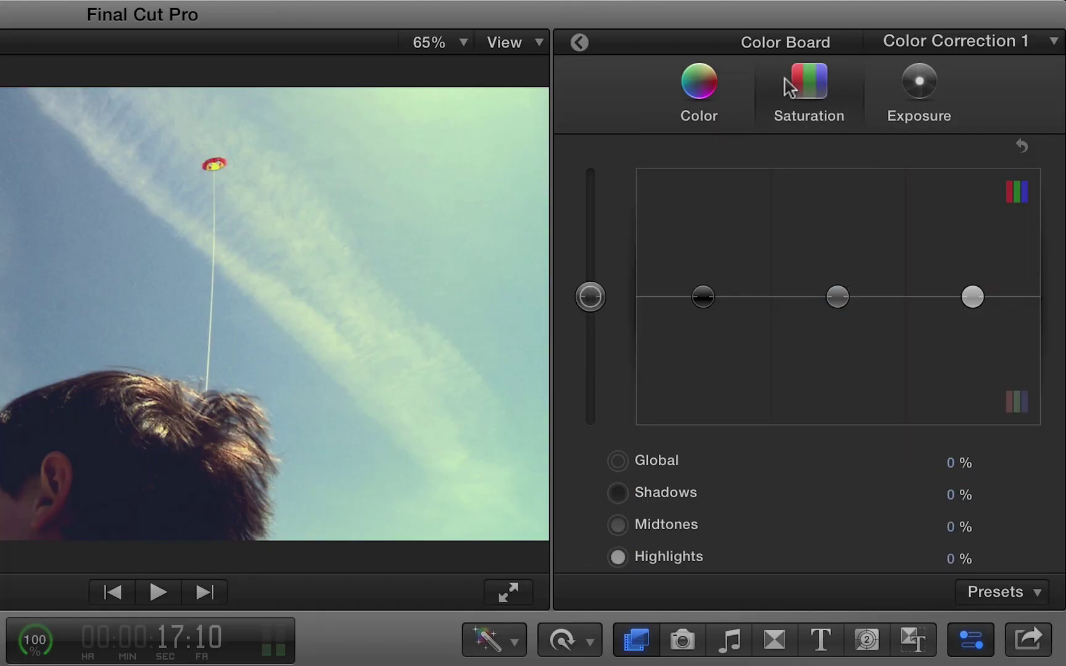
Raise global saturation to 17% and add a second Film Grain set to iMovie Grain.
{"action": "left_click_drag", "start_coordinate": [590, 297], "coordinate": [590, 274]}
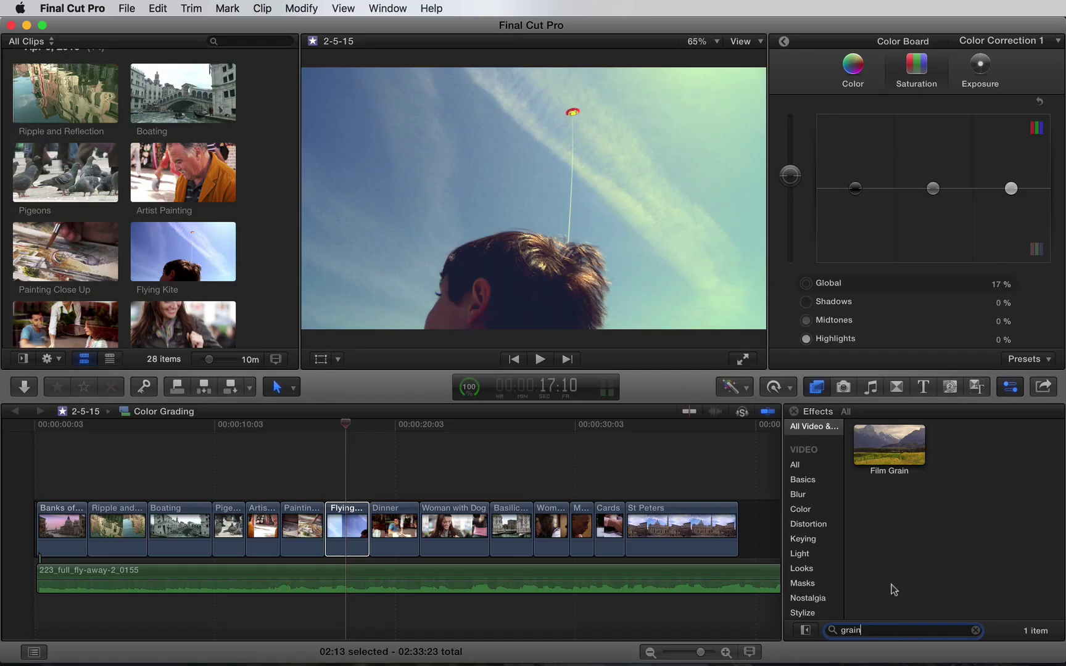
{"action": "left_click_drag", "start_coordinate": [894, 445], "coordinate": [337, 534]}
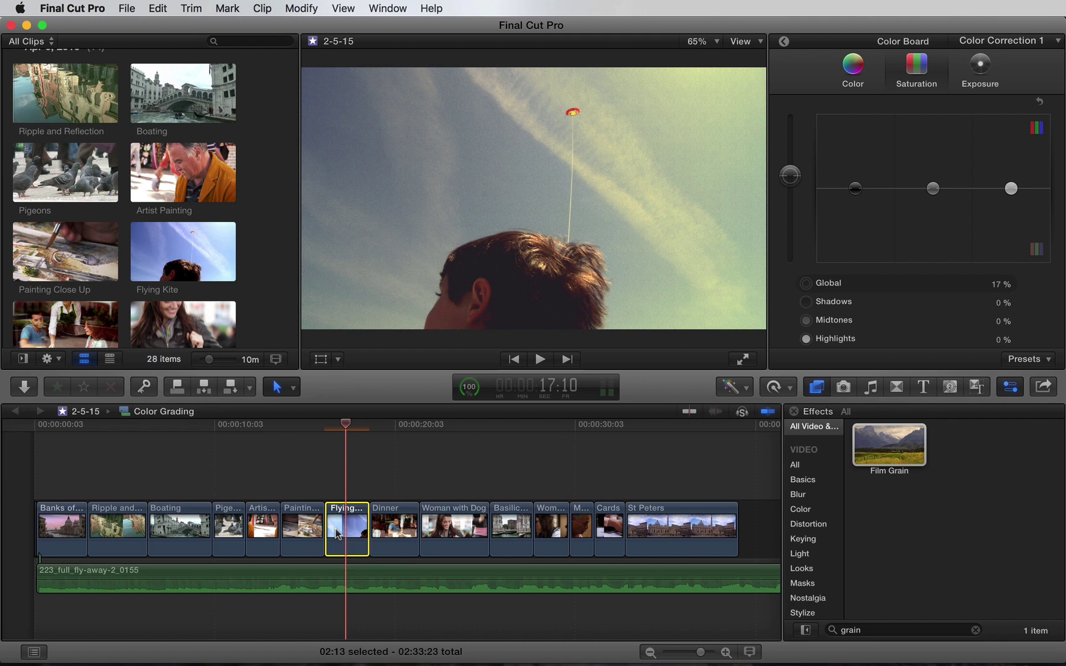
{"action": "left_click", "coordinate": [784, 40]}
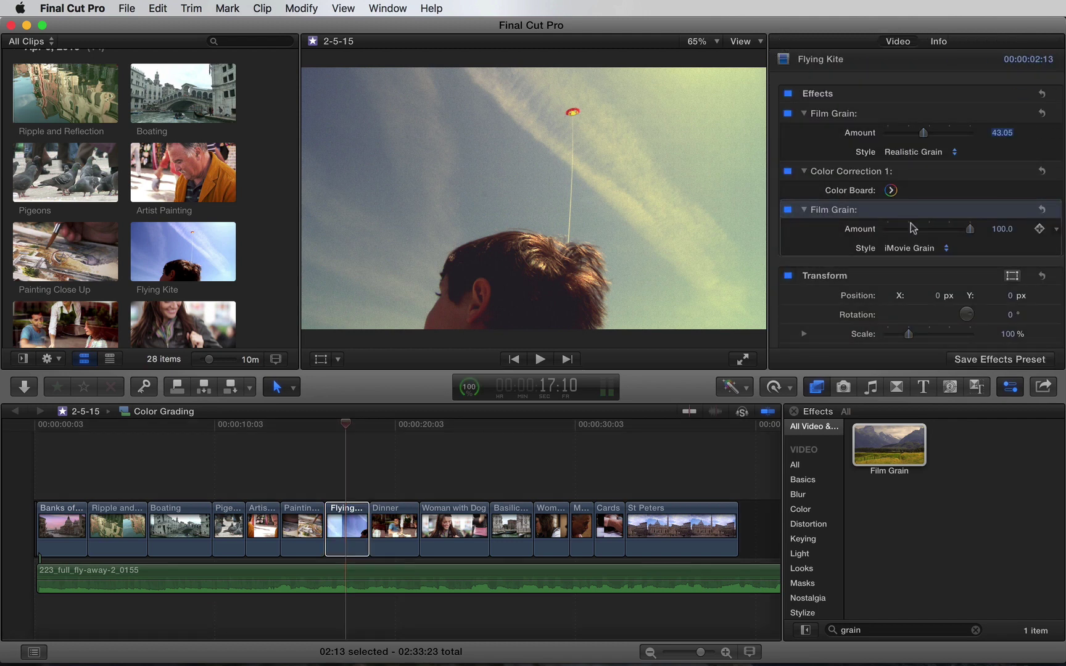
{"action": "left_click", "coordinate": [922, 248]}
{"action": "left_click", "coordinate": [930, 260]}
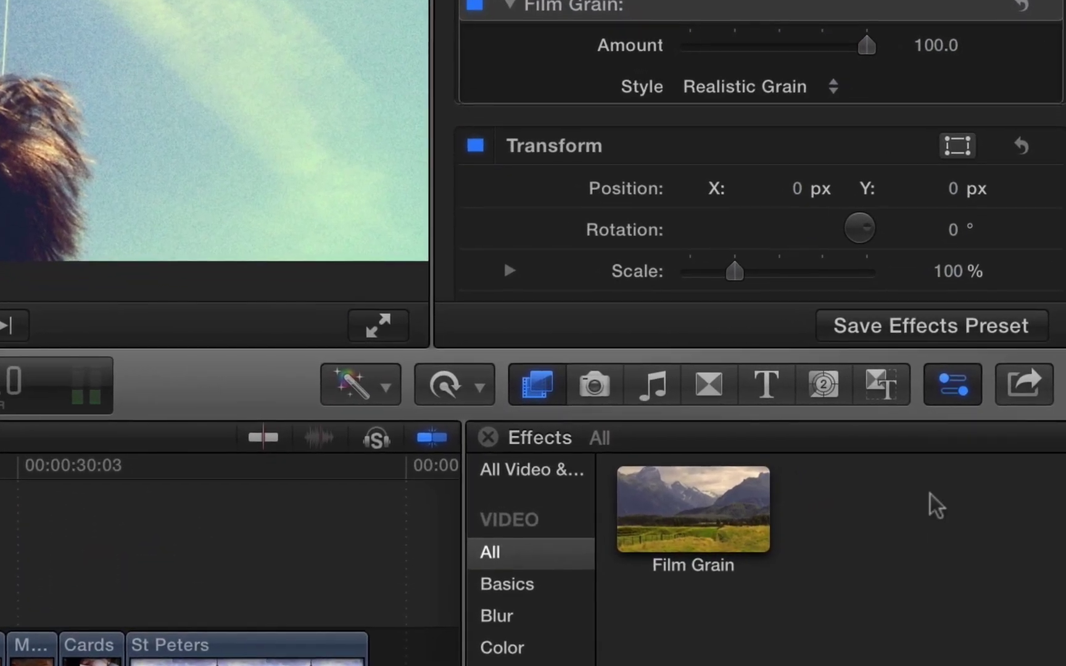
Save the effects as the 'Retro Grade' preset and apply it to Painting Close Up.
{"action": "left_click", "coordinate": [942, 324]}
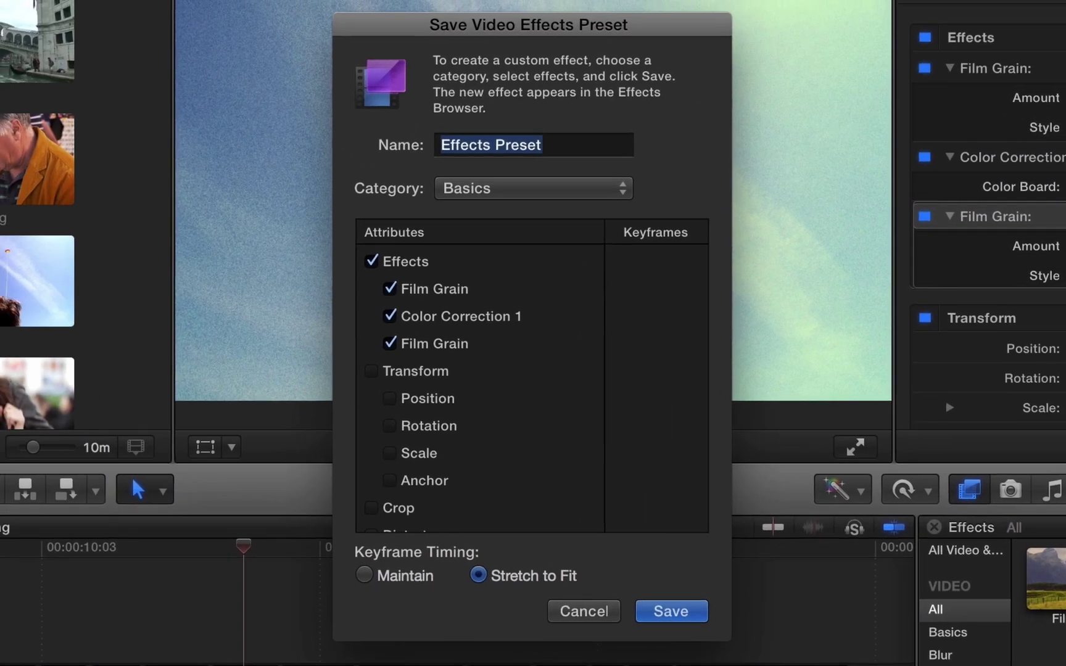
{"action": "type", "text": "Retro Grade"}
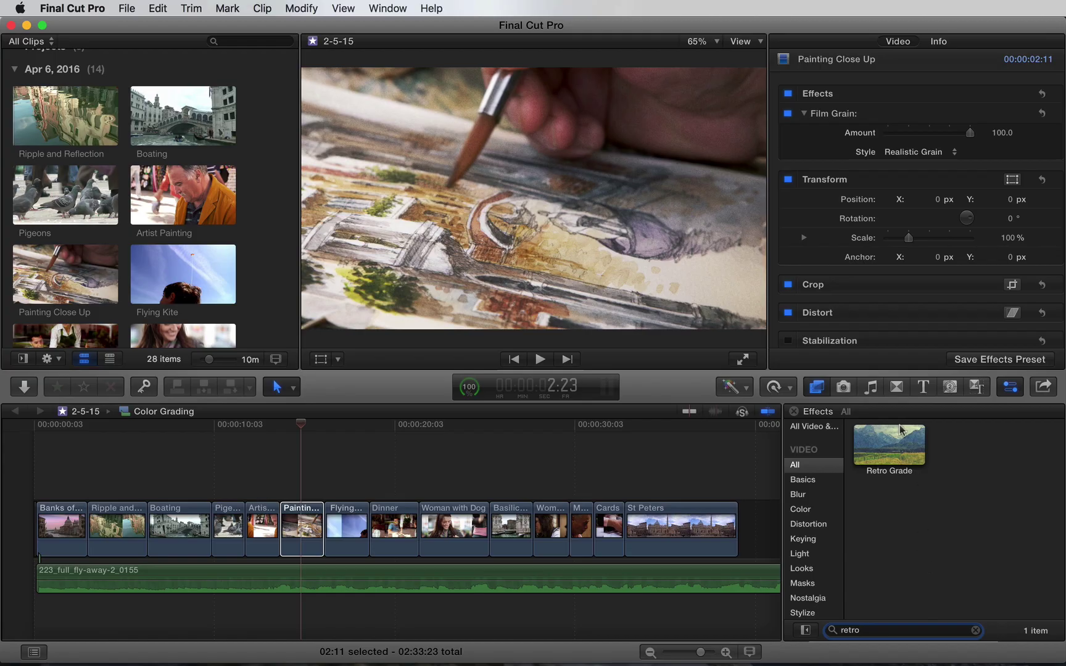
{"action": "left_click_drag", "start_coordinate": [900, 430], "coordinate": [293, 515]}
Darken the painting clip's Retro Grade midtones to -5%.
{"action": "left_click", "coordinate": [890, 248]}
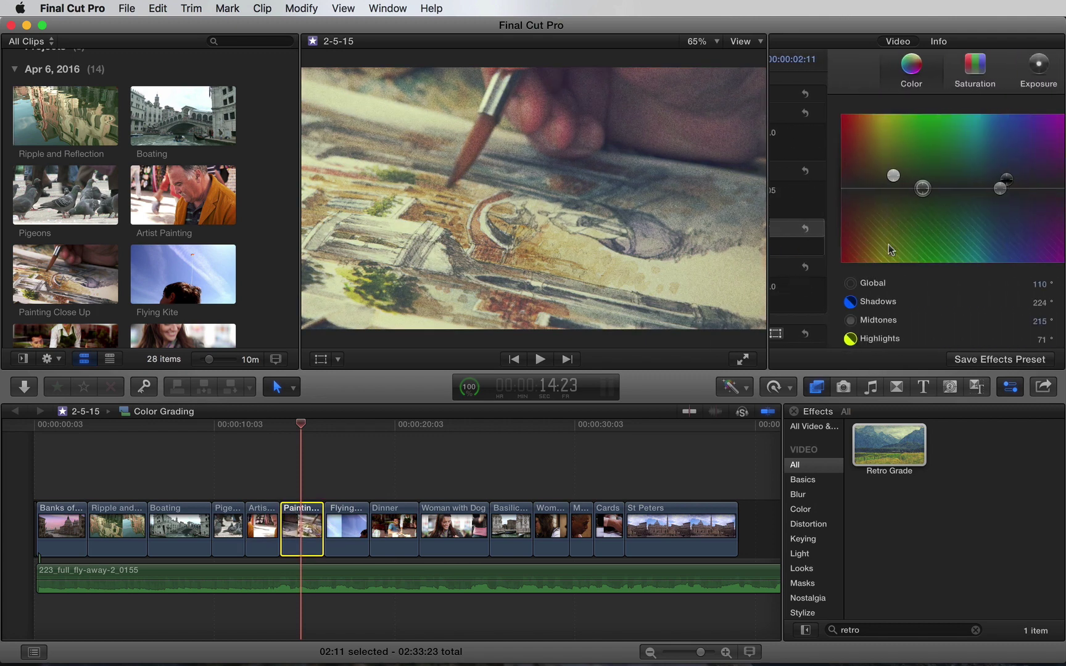
{"action": "left_click", "coordinate": [864, 191]}
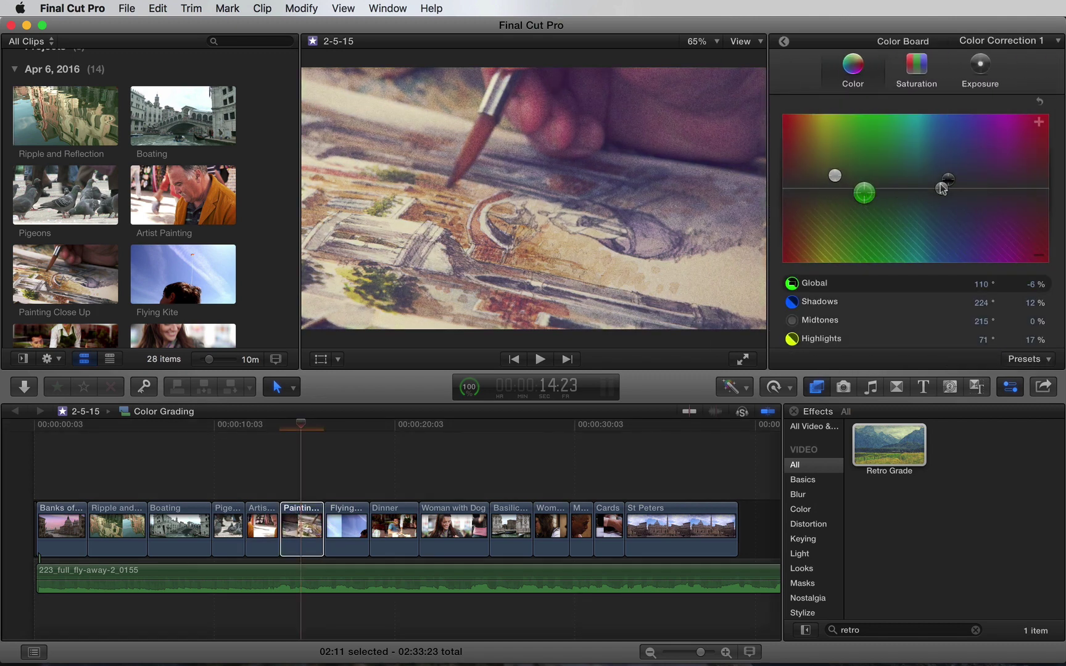
{"action": "left_click_drag", "start_coordinate": [941, 188], "coordinate": [940, 195]}
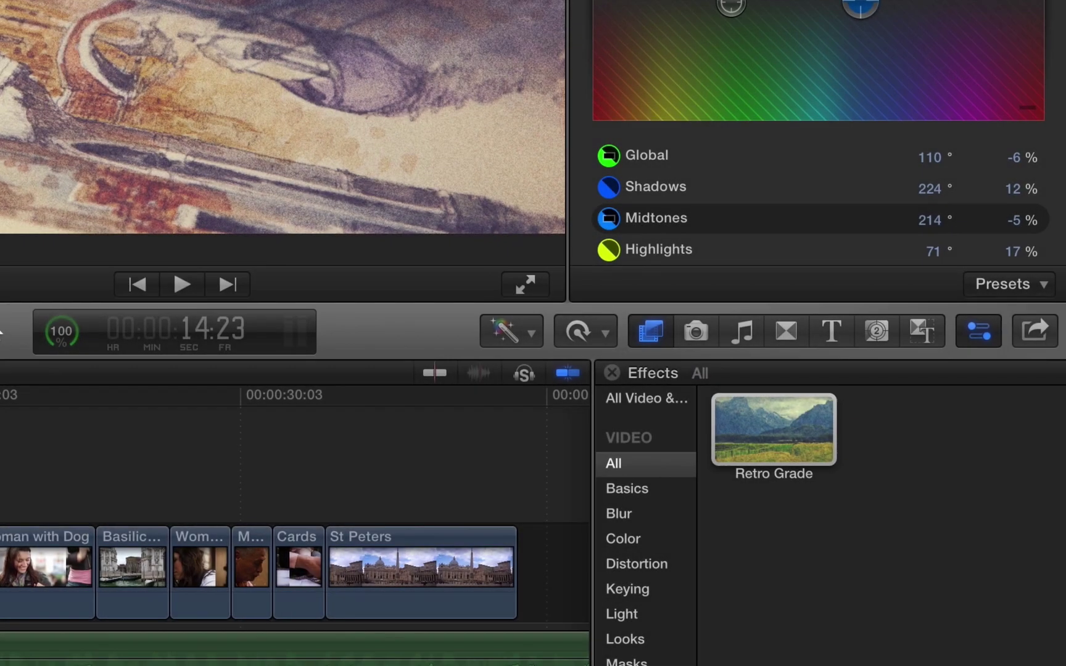
{"action": "left_click", "coordinate": [506, 333]}
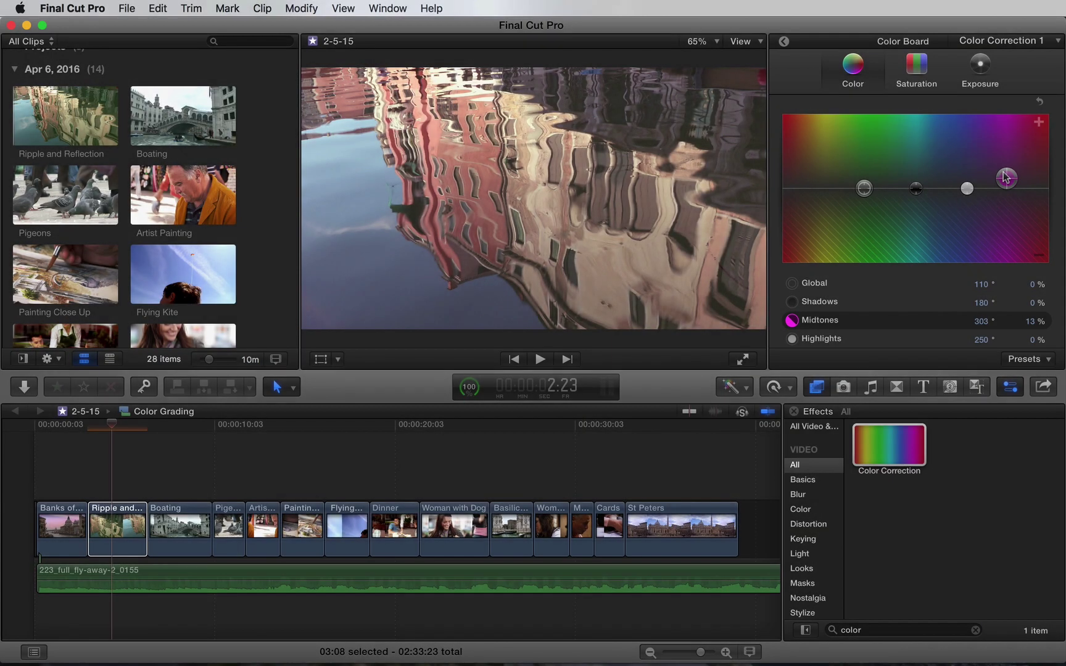
Adjust and reset the Ripple clip's midtone tint, then select Ripple and Reflection.
{"action": "left_click_drag", "start_coordinate": [993, 188], "coordinate": [1001, 176]}
{"action": "left_click", "coordinate": [966, 188]}
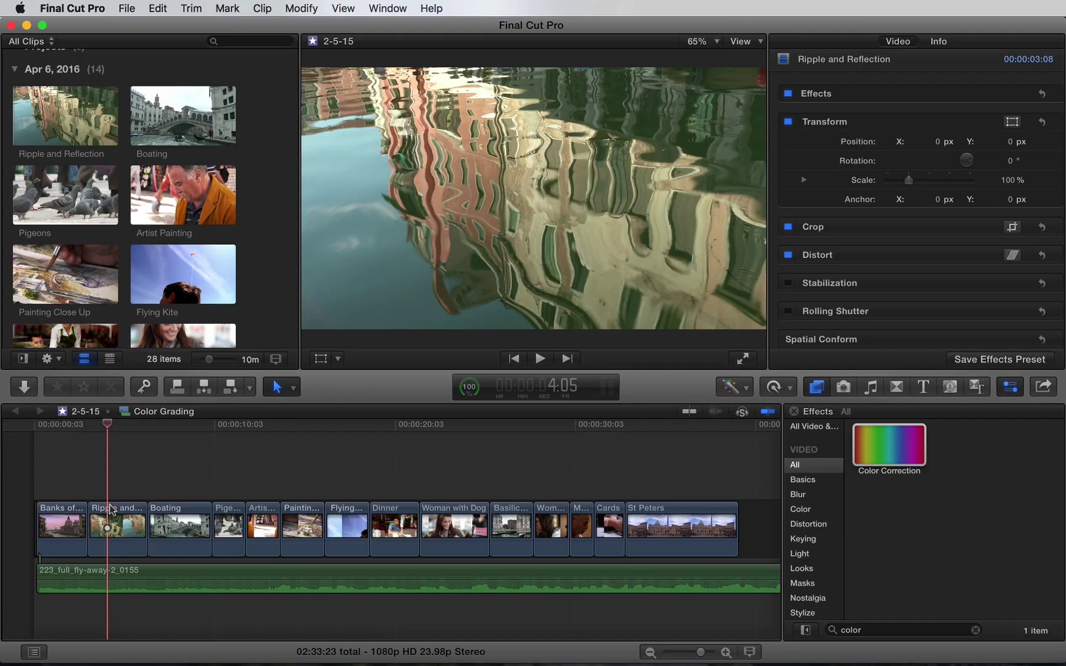
{"action": "left_click", "coordinate": [112, 515]}
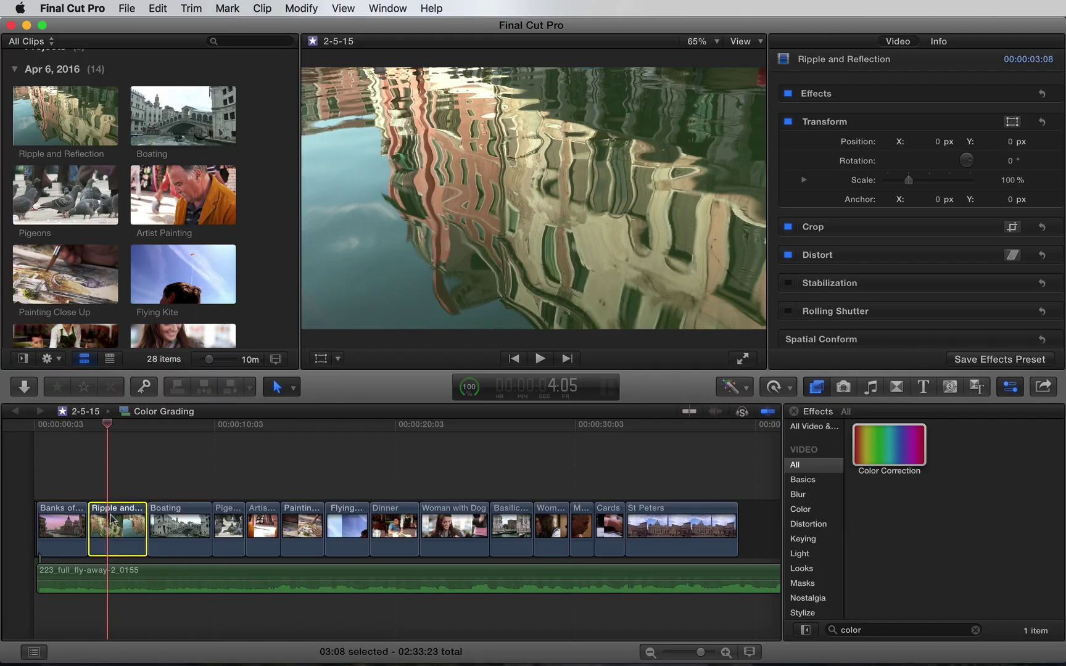
{"action": "left_click", "coordinate": [748, 388]}
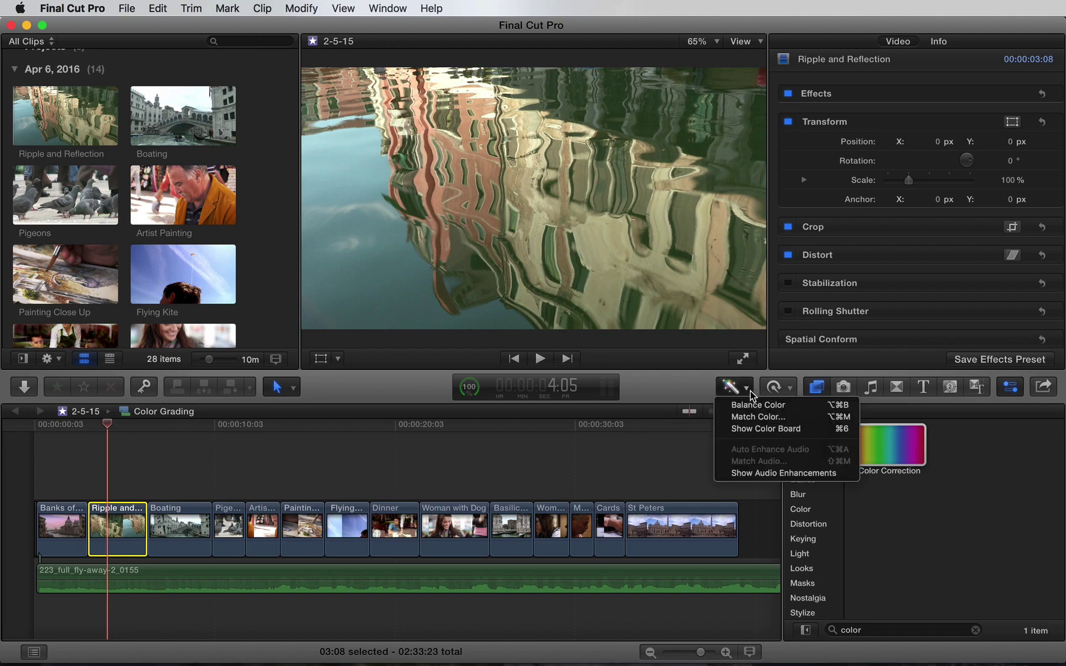
Preview a Match Color of Ripple and Reflection against the Banks of Tiber sunset frame.
{"action": "left_click", "coordinate": [793, 418]}
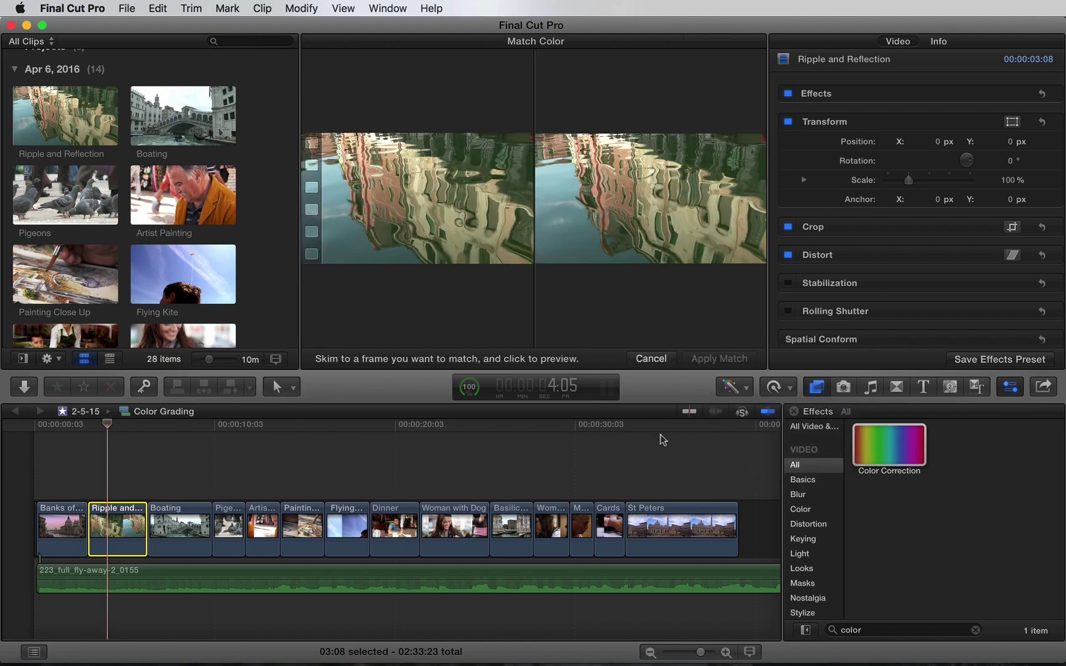
{"action": "left_click", "coordinate": [71, 522]}
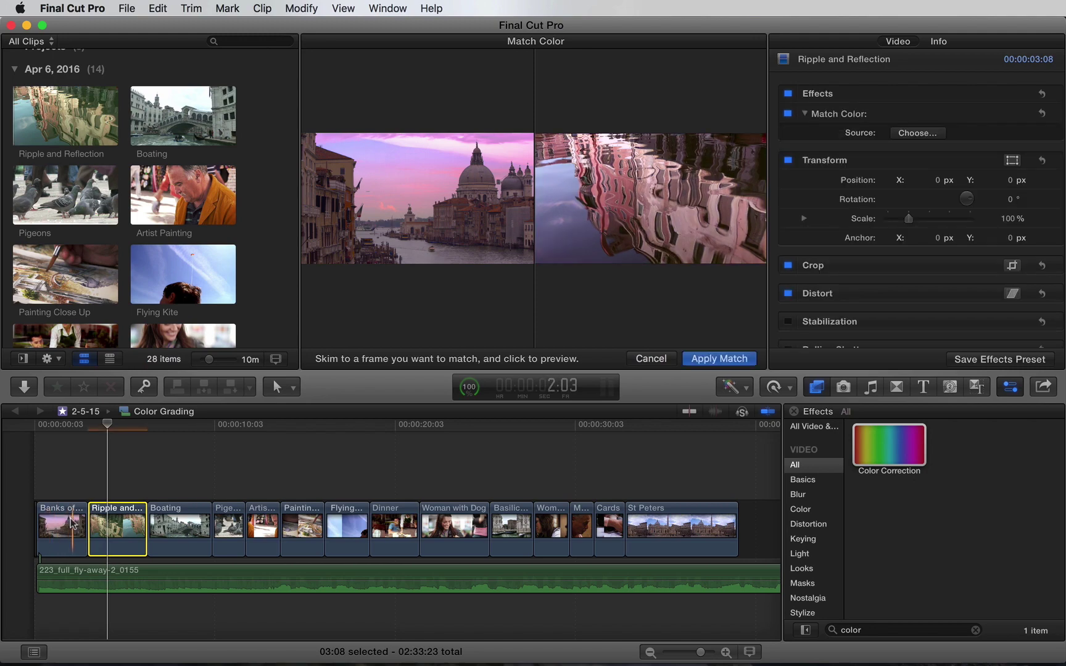